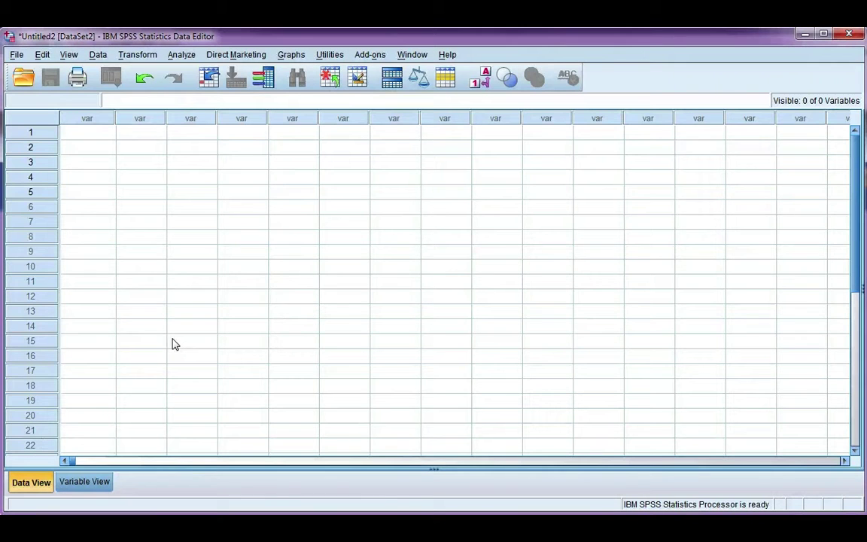
# - In Variable View, create a numeric variable named Role with 0 decimals
pyautogui.click(83, 490)
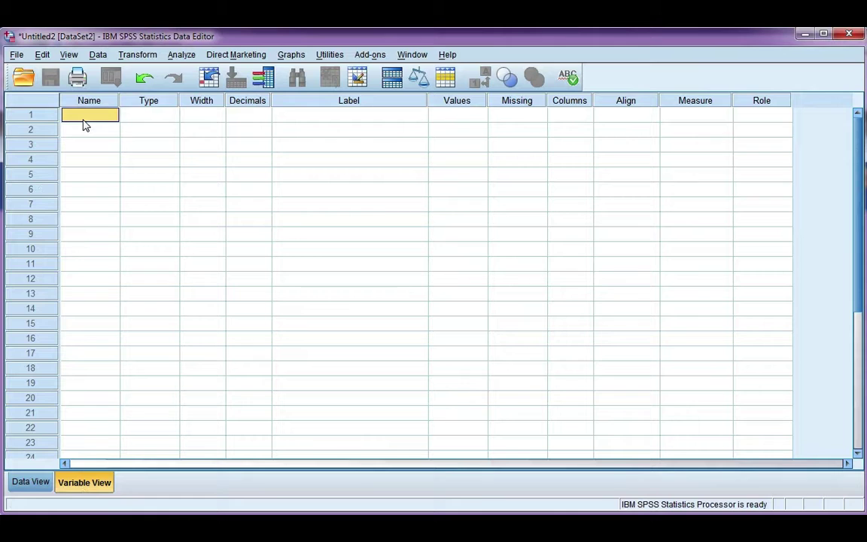
pyautogui.write('Role')
pyautogui.press('Return')
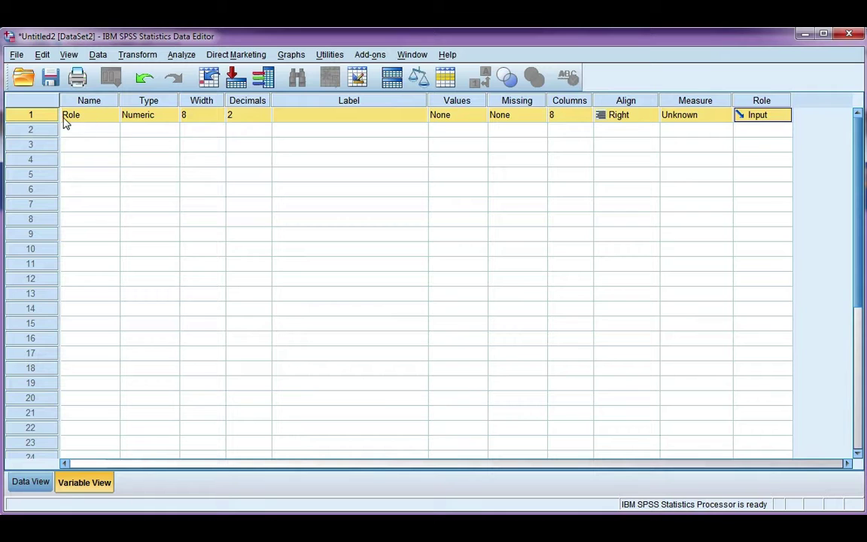
pyautogui.click(162, 115)
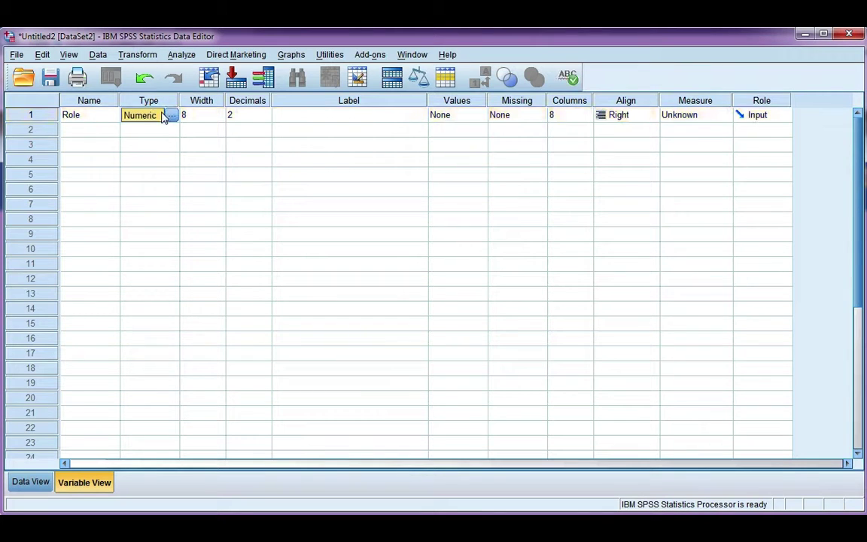
pyautogui.click(266, 122)
pyautogui.click(266, 118)
pyautogui.click(266, 118)
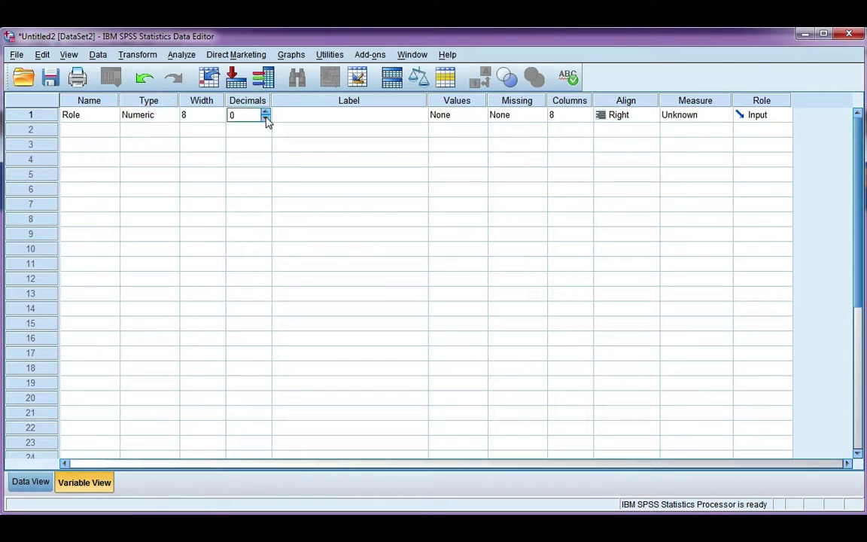
pyautogui.click(288, 119)
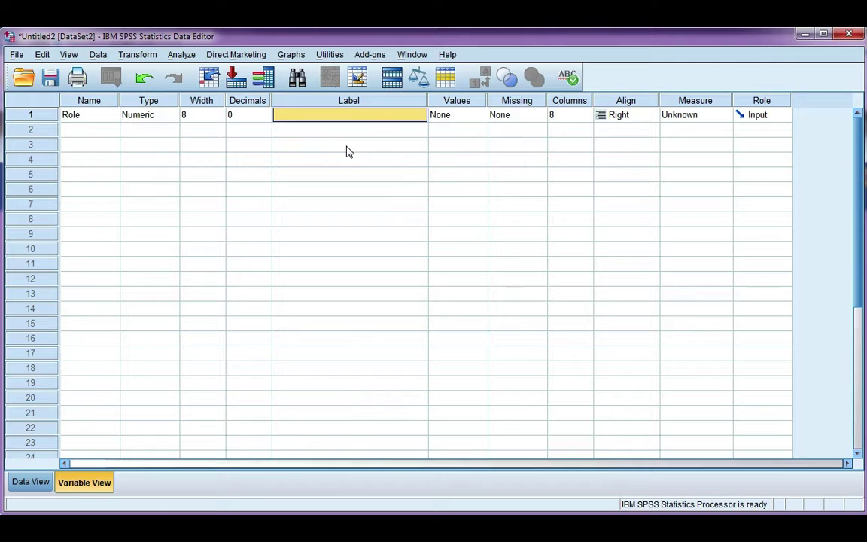
# - Label the Role variable 'Participant role at university'
pyautogui.write('Pa')
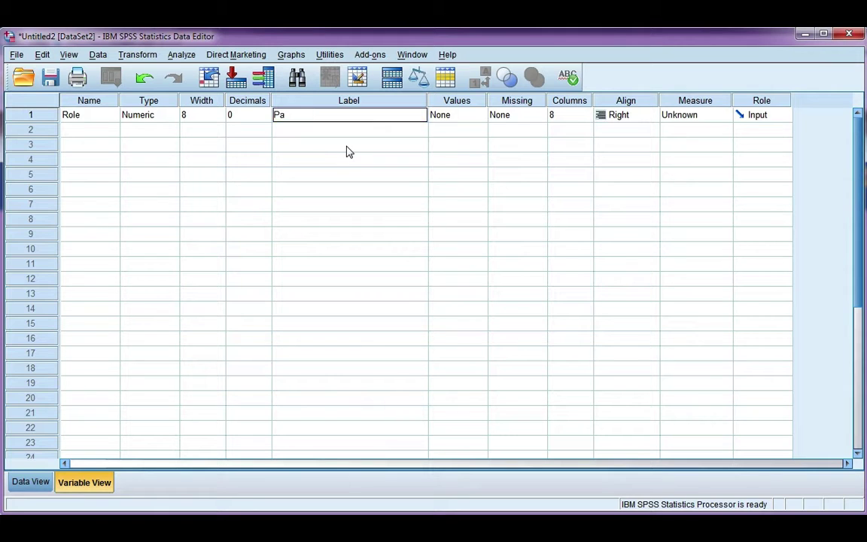
pyautogui.write('rticipant role at university')
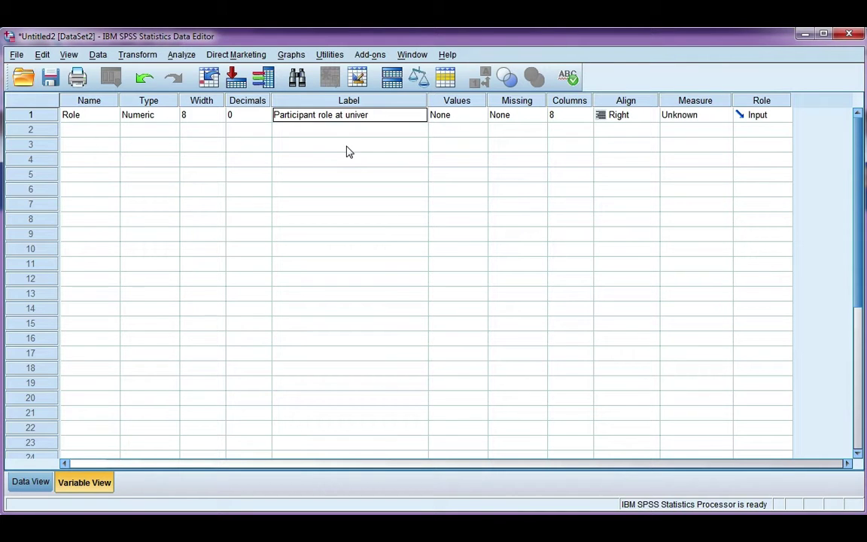
pyautogui.press('Return')
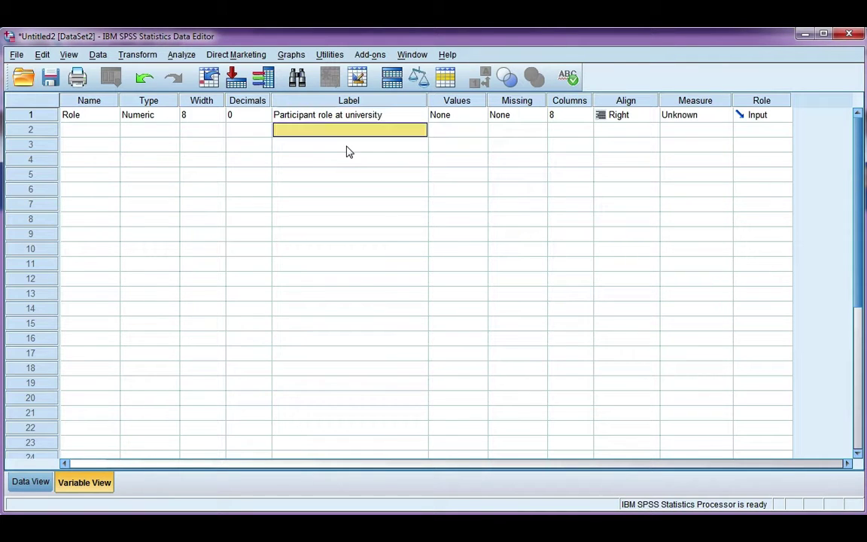
# - Add the value label 1 = Staff to the Role variable
pyautogui.click(454, 116)
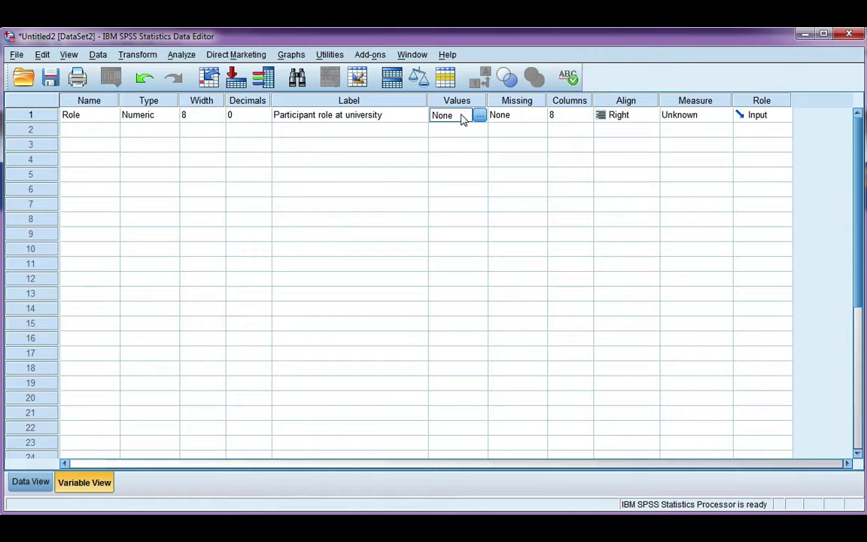
pyautogui.click(479, 118)
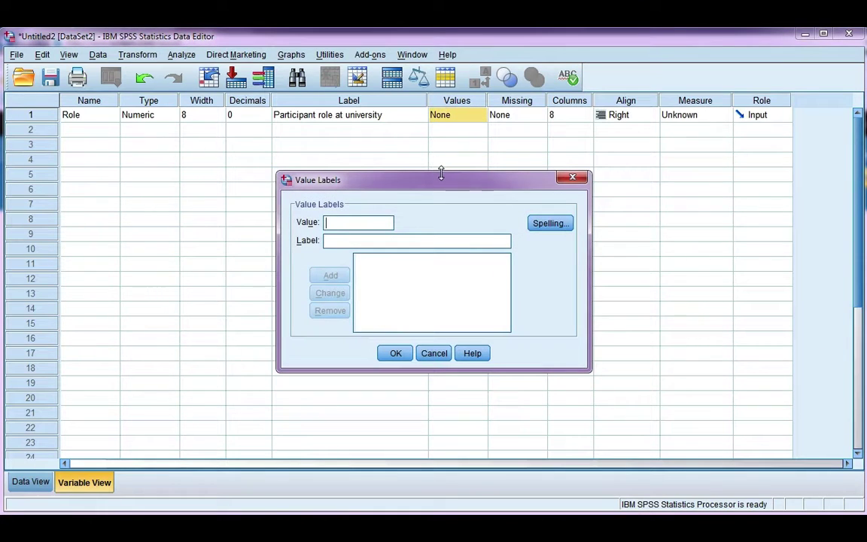
pyautogui.write('1')
pyautogui.press('Tab')
pyautogui.write('S')
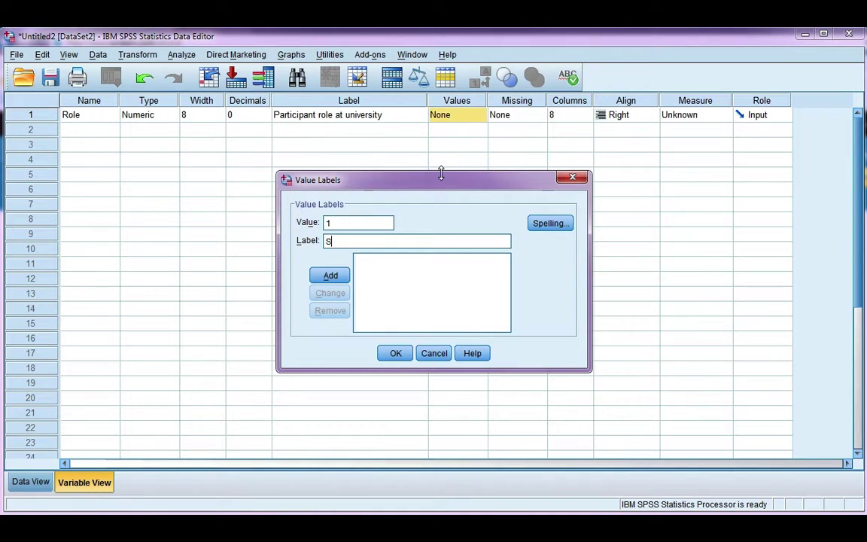
pyautogui.write('taff')
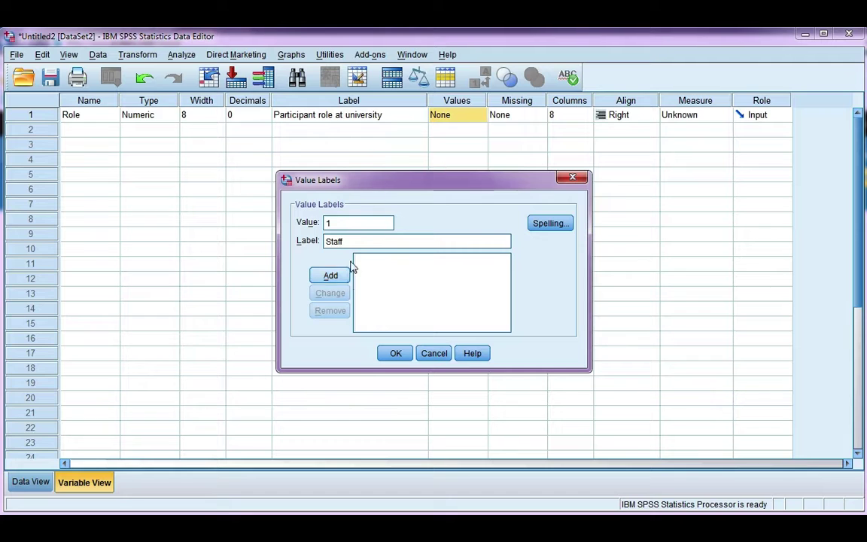
pyautogui.click(330, 276)
# - Add value labels 2 = Student and 3 = Visitor, then save the labels
pyautogui.write('2')
pyautogui.press('Tab')
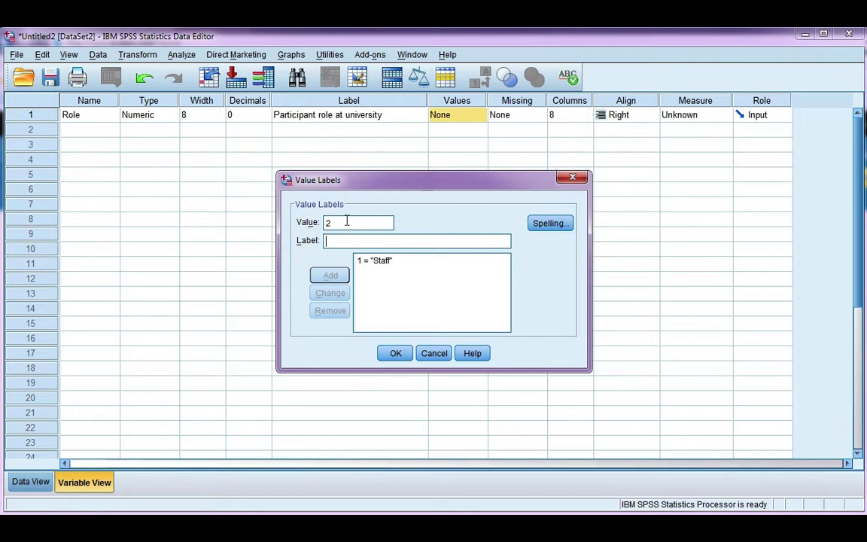
pyautogui.write('Student')
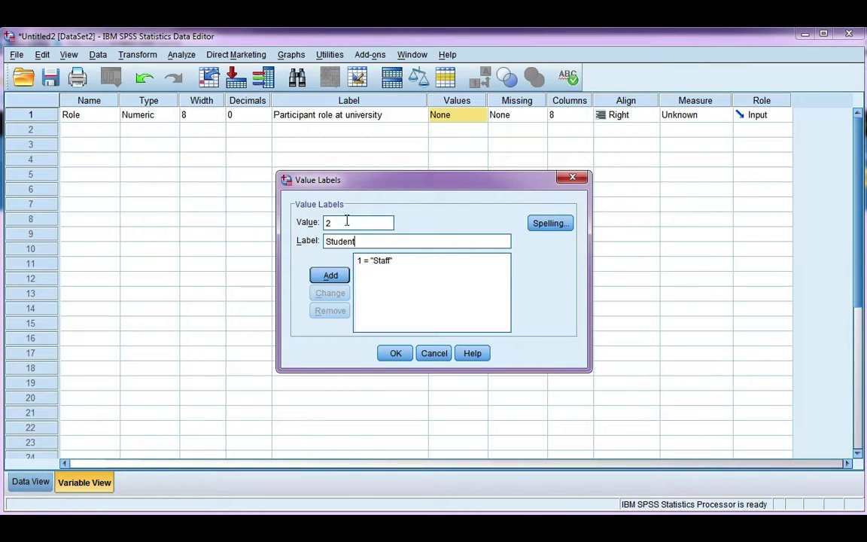
pyautogui.click(330, 275)
pyautogui.write('3')
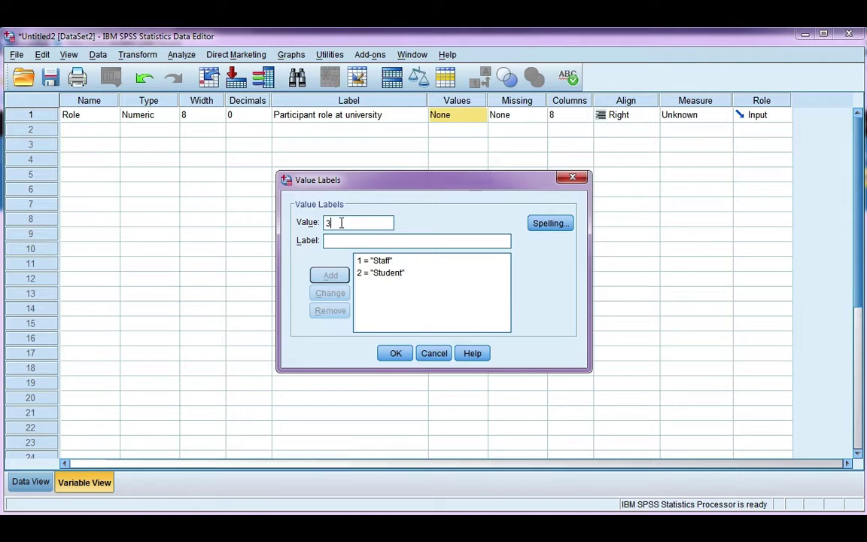
pyautogui.press('Tab')
pyautogui.write('Visitor')
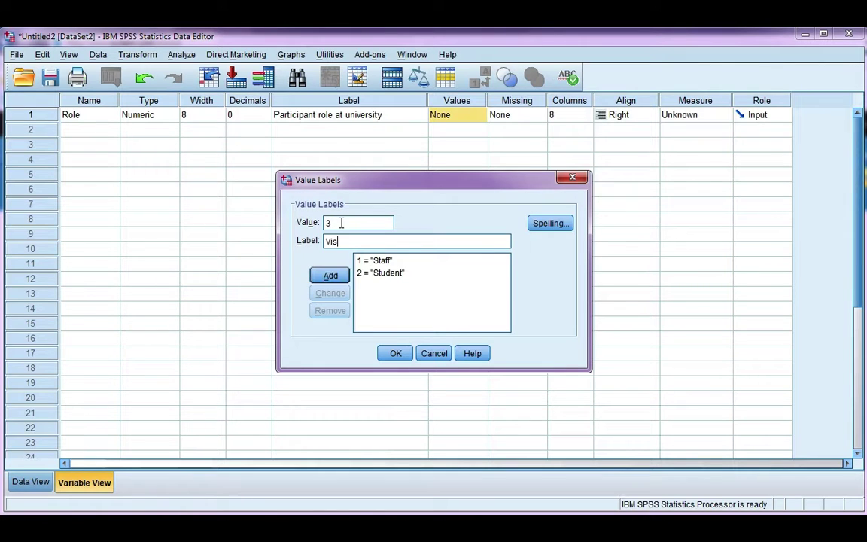
pyautogui.click(331, 276)
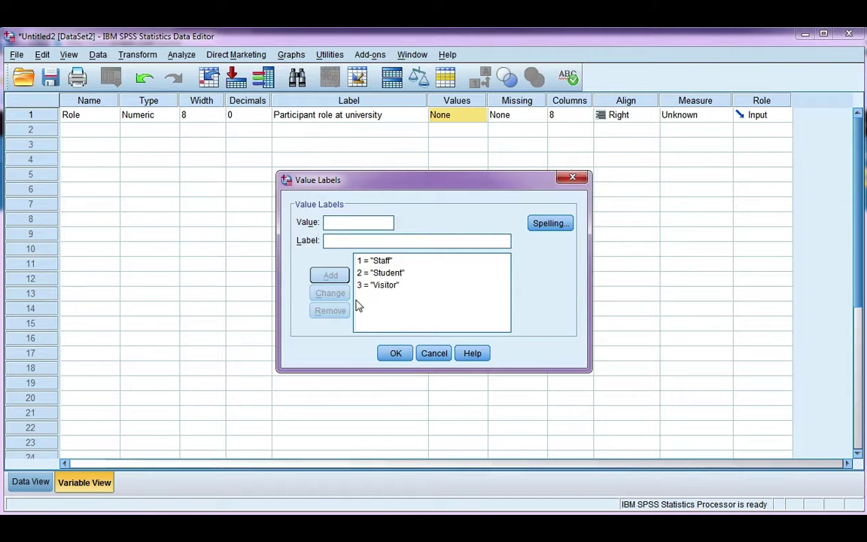
pyautogui.click(398, 356)
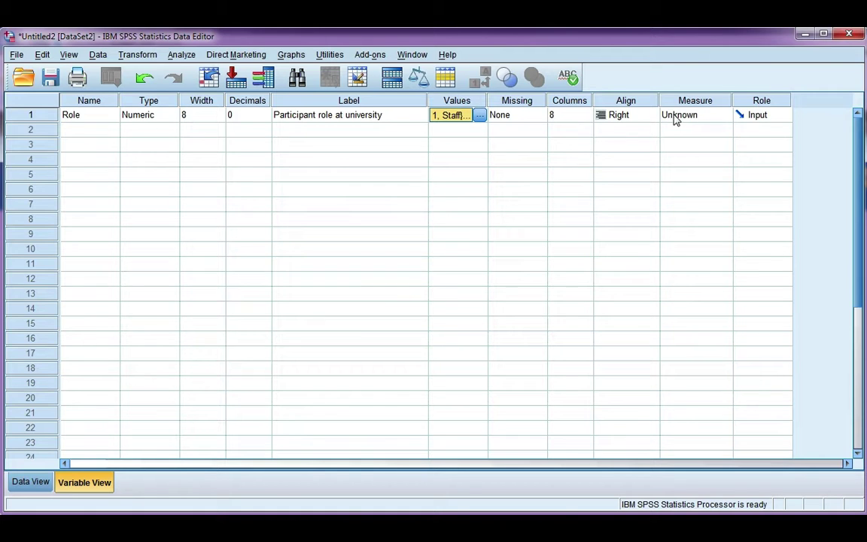
# - Change Role's Measure from Scale to Nominal
pyautogui.click(700, 115)
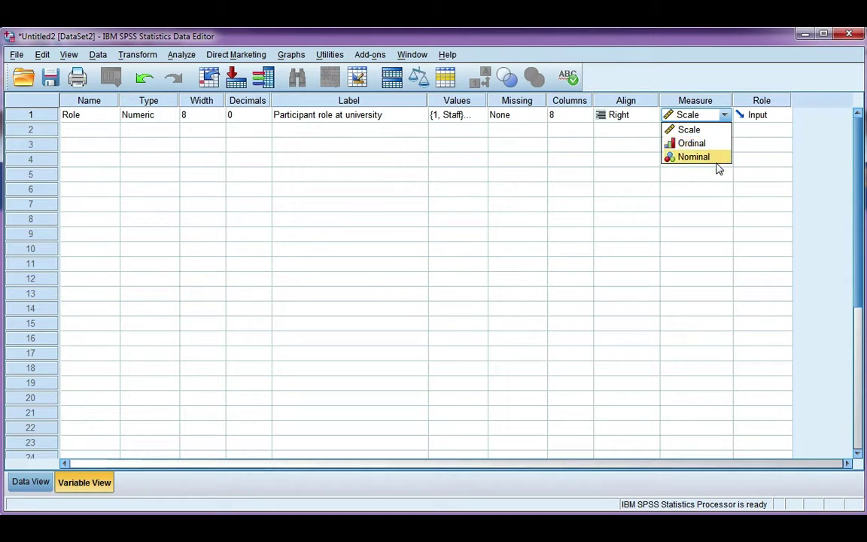
pyautogui.click(691, 159)
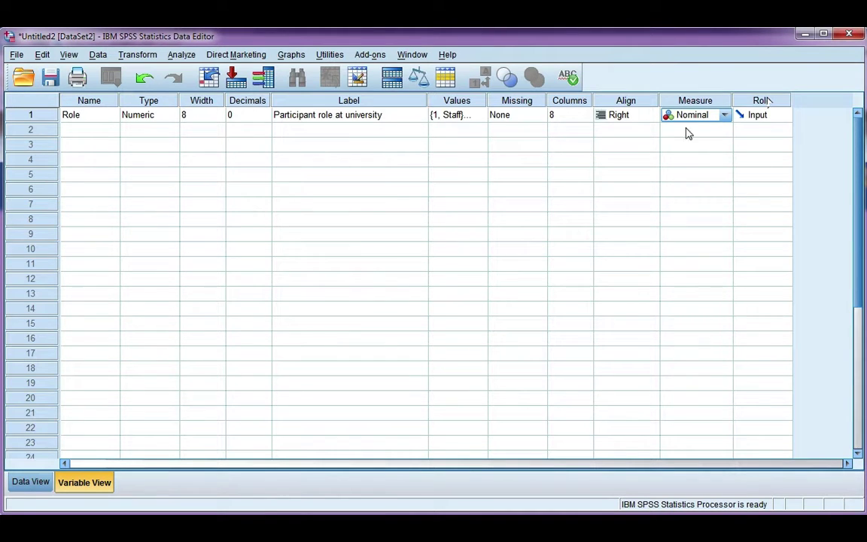
# - In Data View, enter Role codes 1, 2, 2, 3, 1 and display them as value labels
pyautogui.click(38, 483)
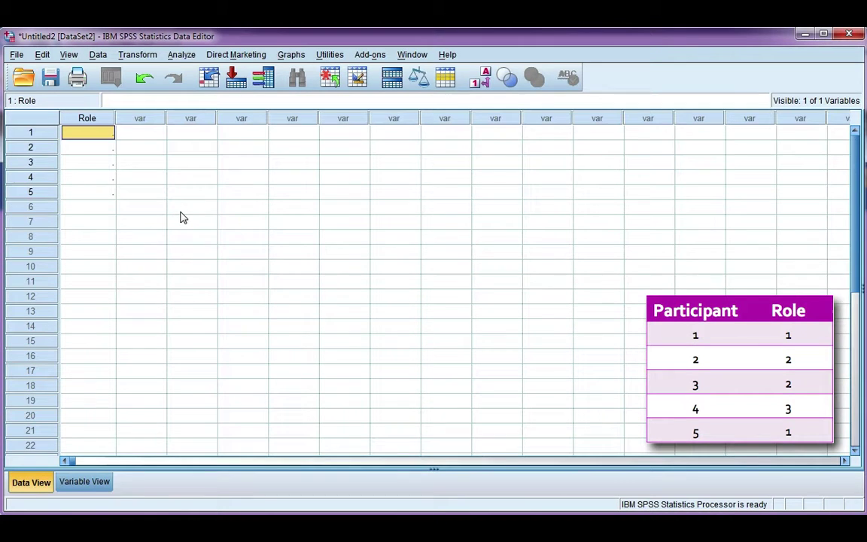
pyautogui.write('1')
pyautogui.press('Return')
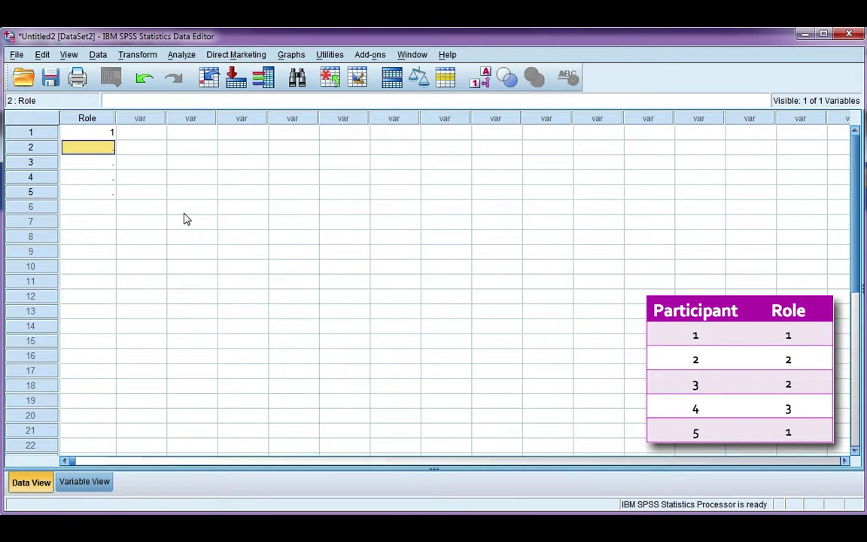
pyautogui.write('2')
pyautogui.press('Return')
pyautogui.write('2')
pyautogui.press('Return')
pyautogui.write('3')
pyautogui.press('Return')
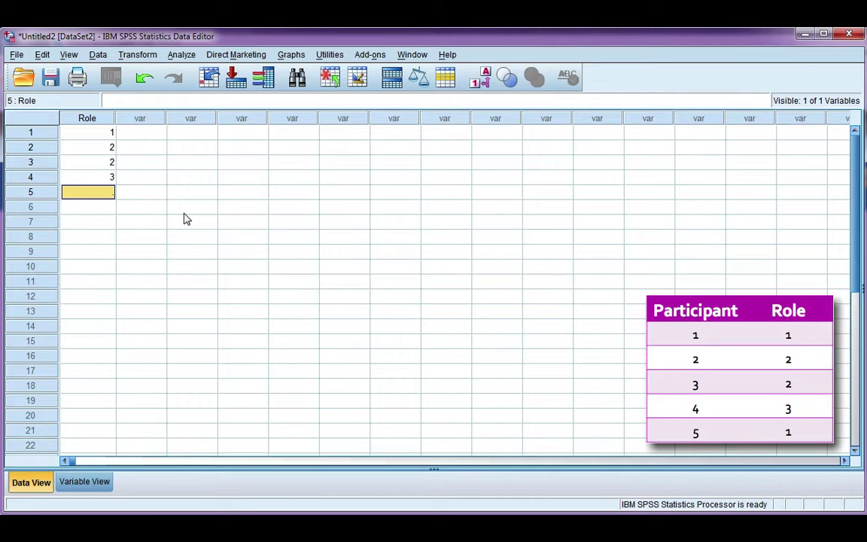
pyautogui.write('1')
pyautogui.press('Return')
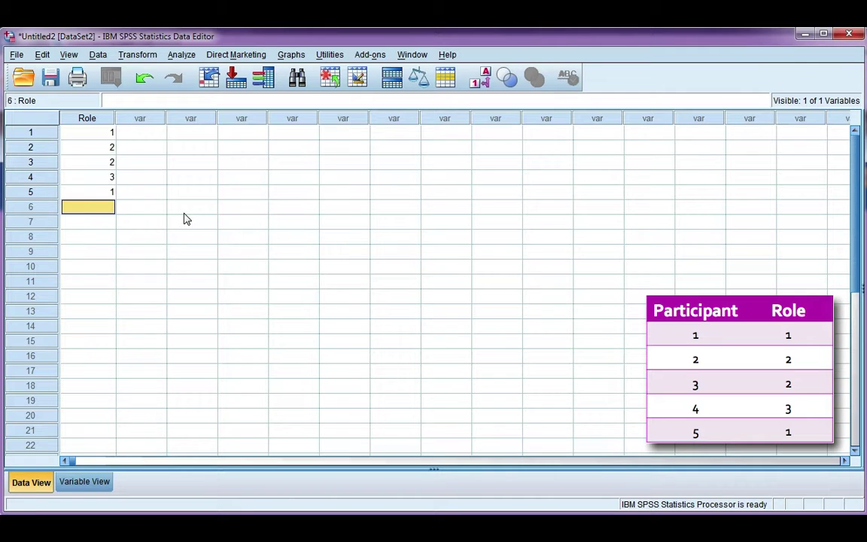
pyautogui.click(484, 82)
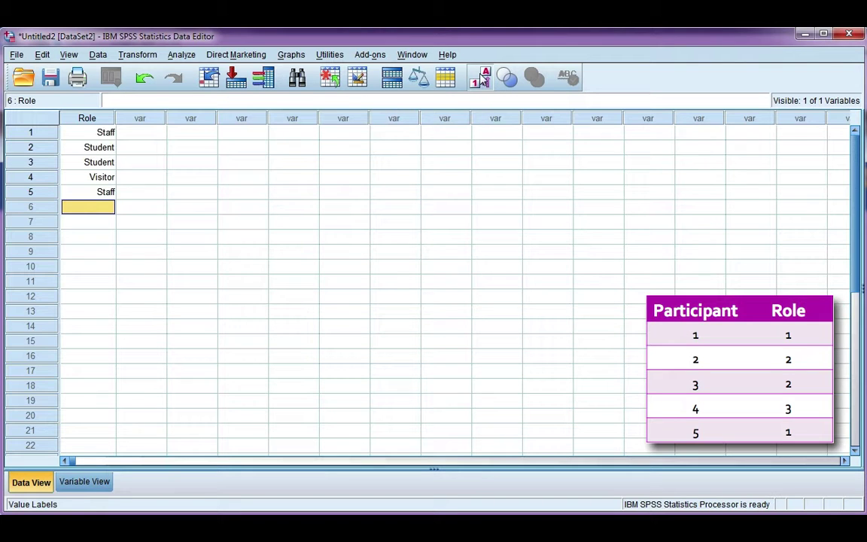